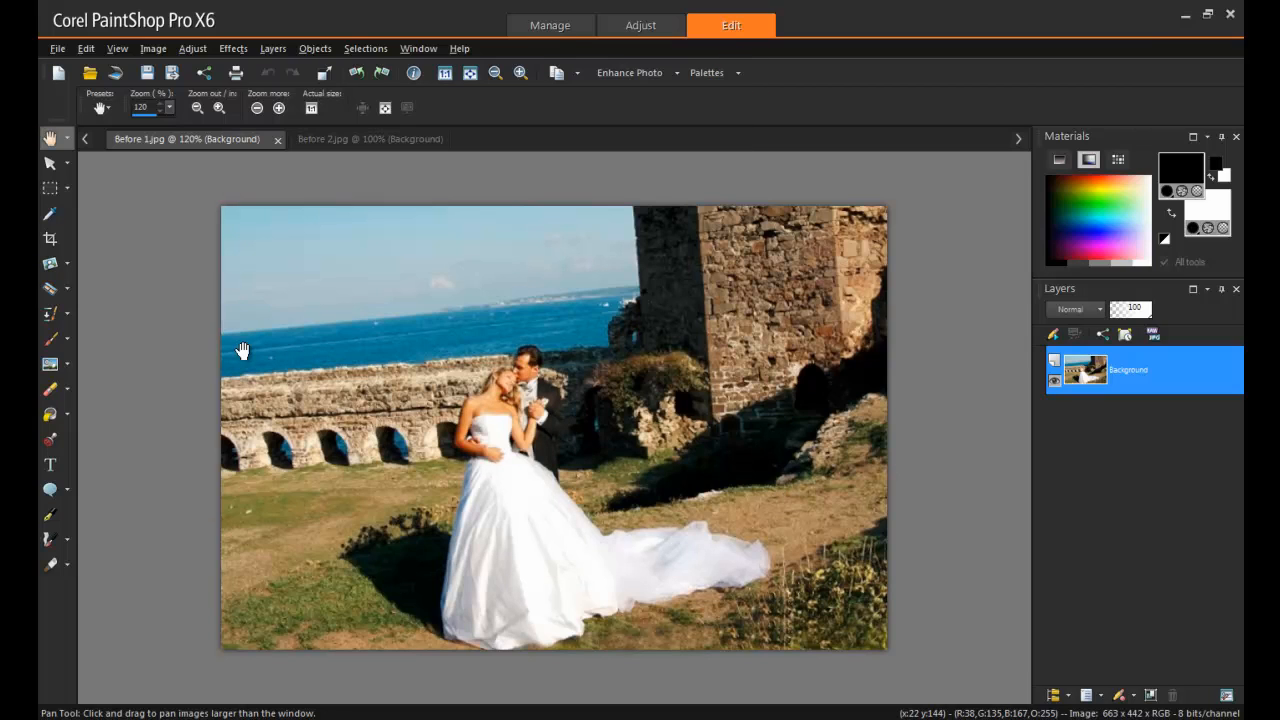
Straighten the Before 1 photo by aligning the straightening line with the sea horizon, at an angle of about 354.4 degrees.
left_click(68, 263)
left_click(190, 266)
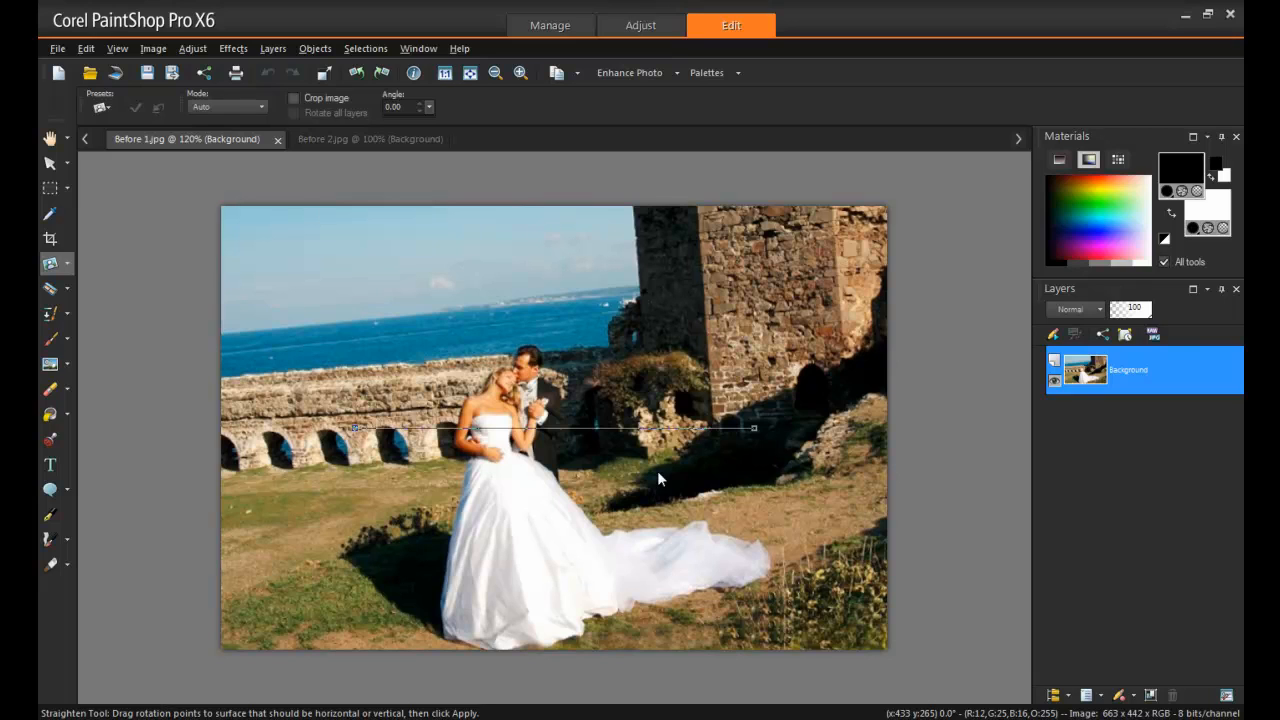
left_click_drag(686, 428, 636, 292)
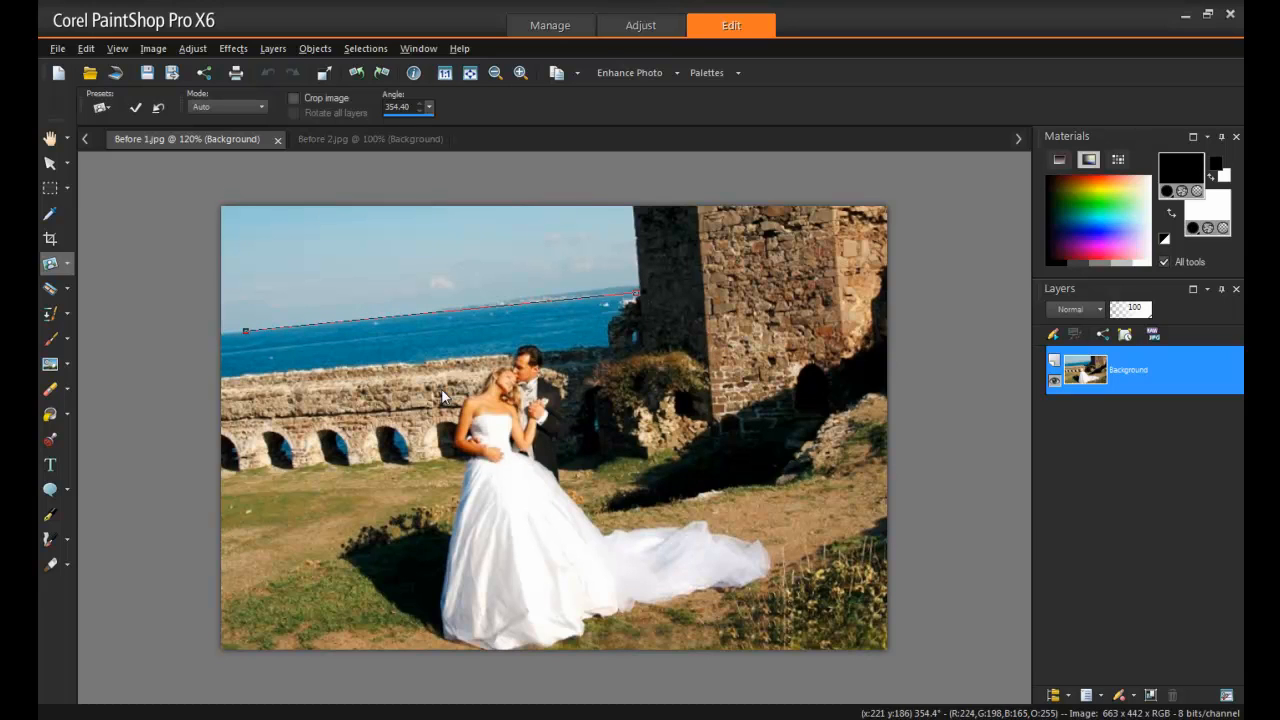
double_click(476, 312)
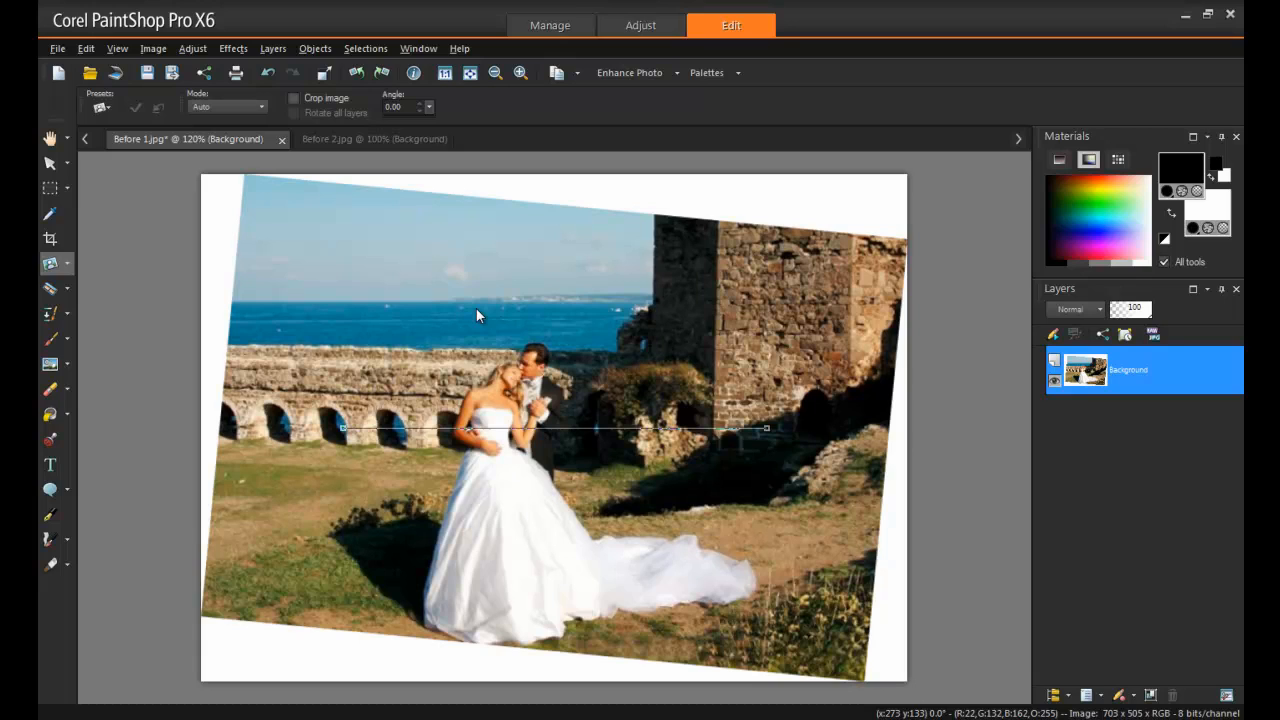
Crop the straightened photo at the 2 x 3 (4 x 6) ratio to about 561 x 373 pixels around the couple, excluding the white edges.
left_click(50, 238)
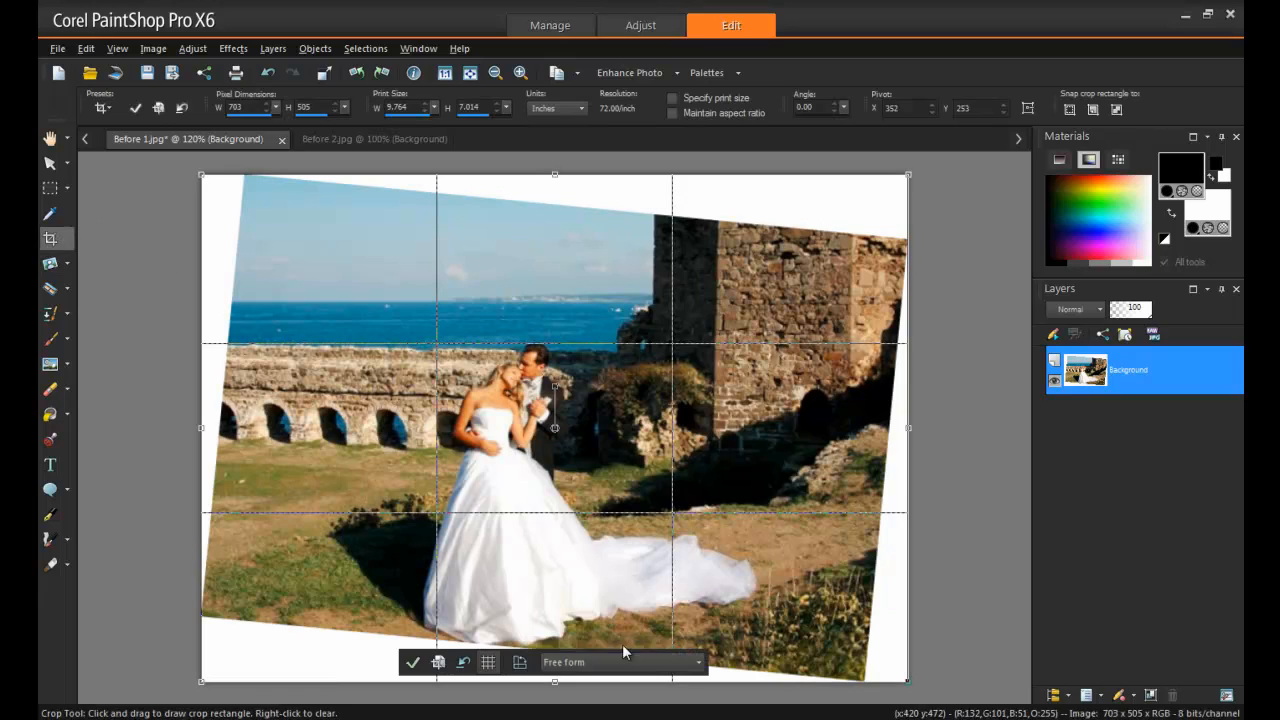
left_click(625, 664)
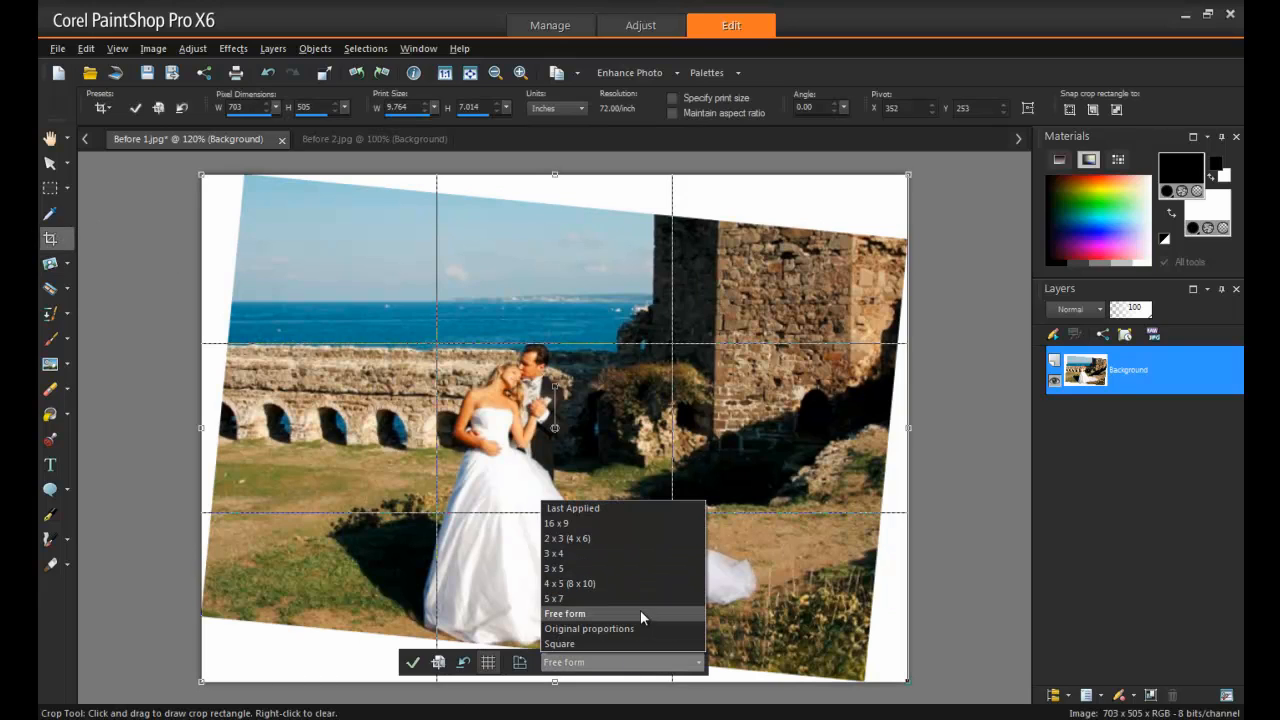
left_click(646, 538)
left_click_drag(907, 664, 818, 568)
left_click_drag(744, 500, 778, 520)
left_click_drag(840, 212, 798, 240)
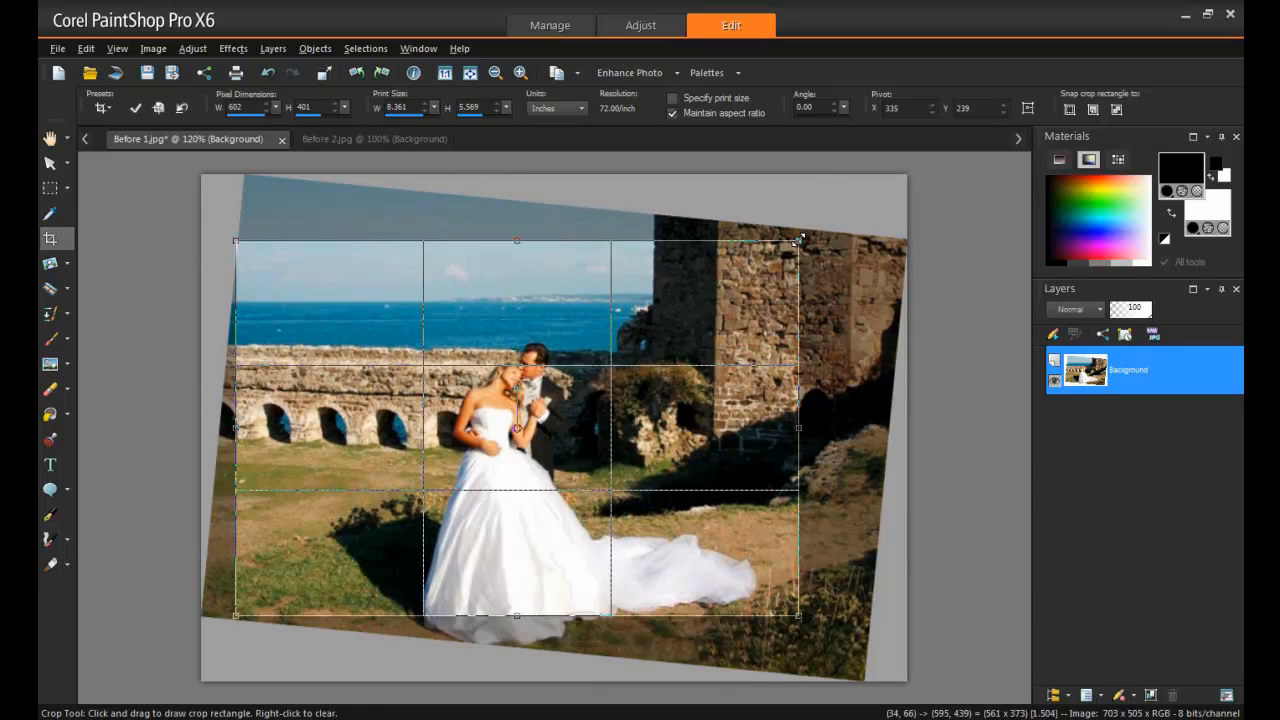
left_click_drag(724, 364, 755, 372)
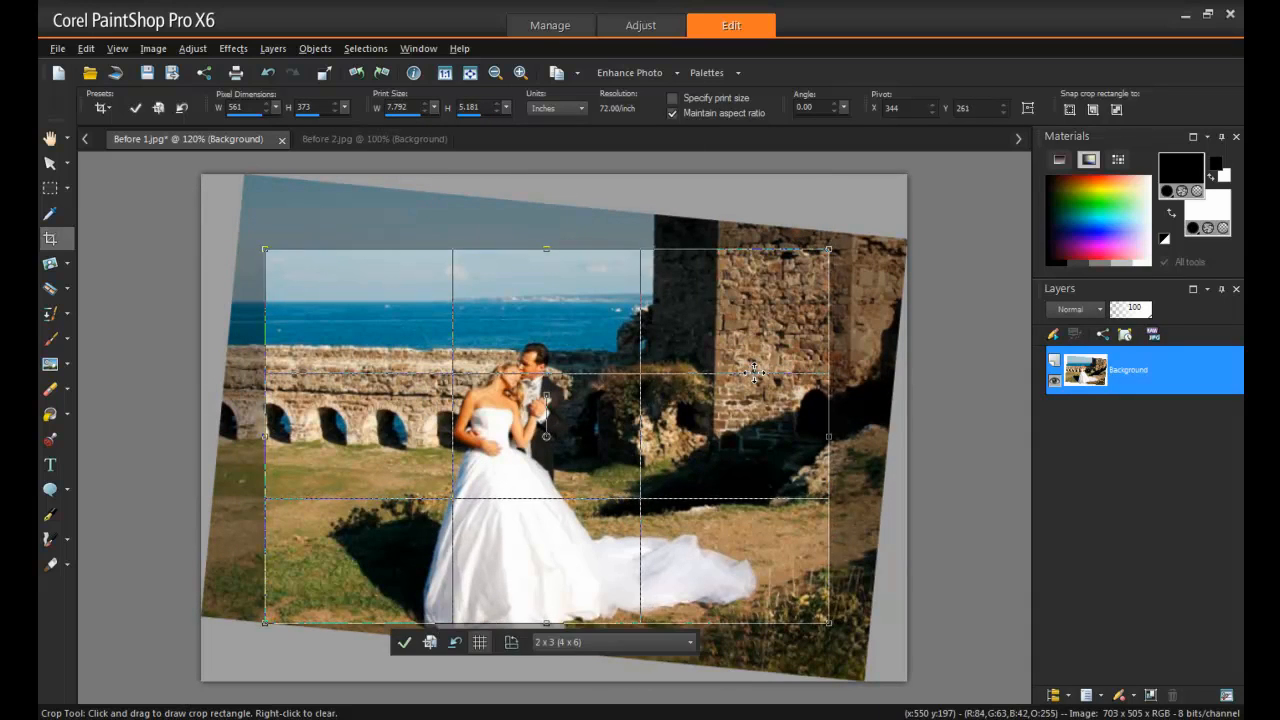
left_click(404, 642)
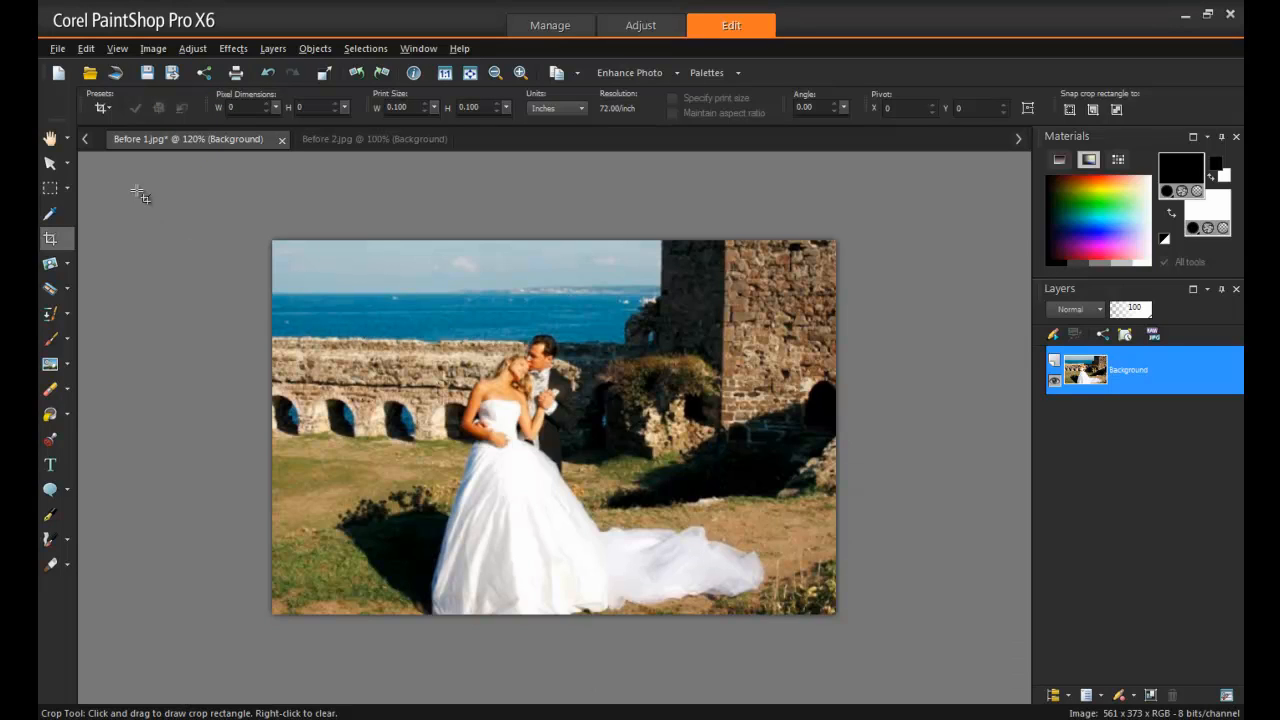
Open extrafootage.jpg from the Wedding Photo Post Pro folder and switch to the Pick tool.
left_click(58, 48)
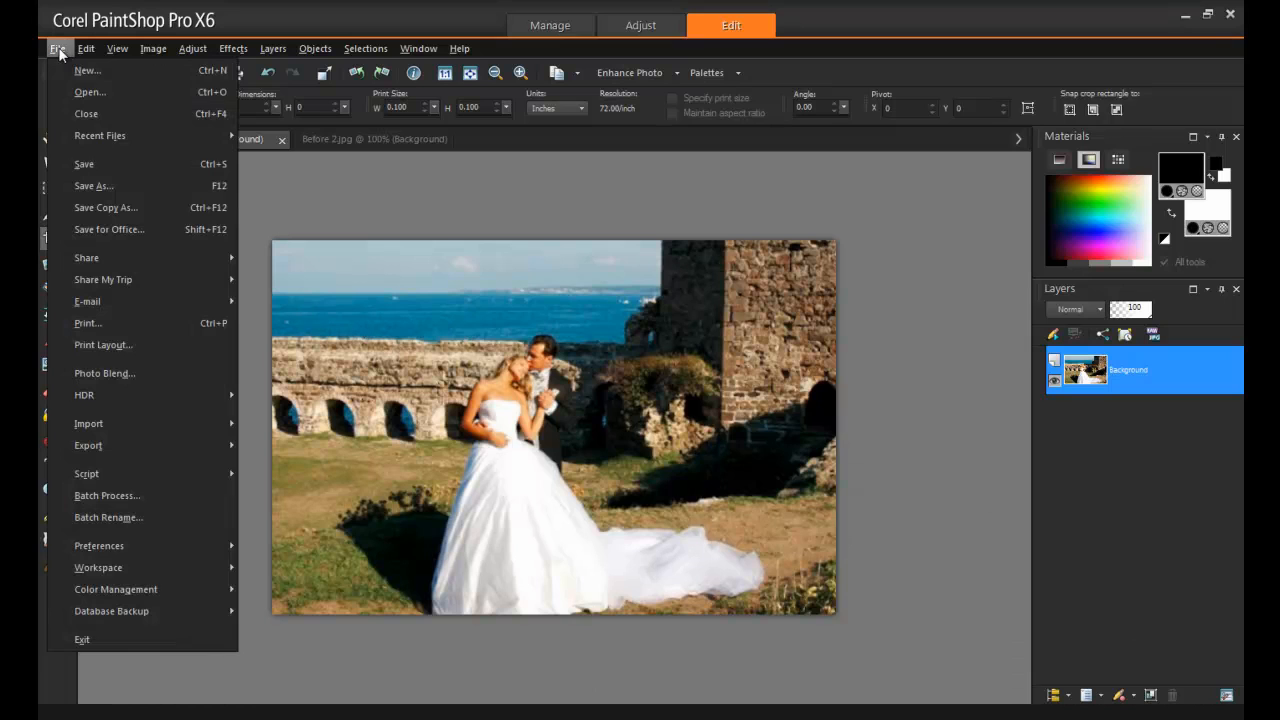
left_click(118, 97)
left_click(796, 220)
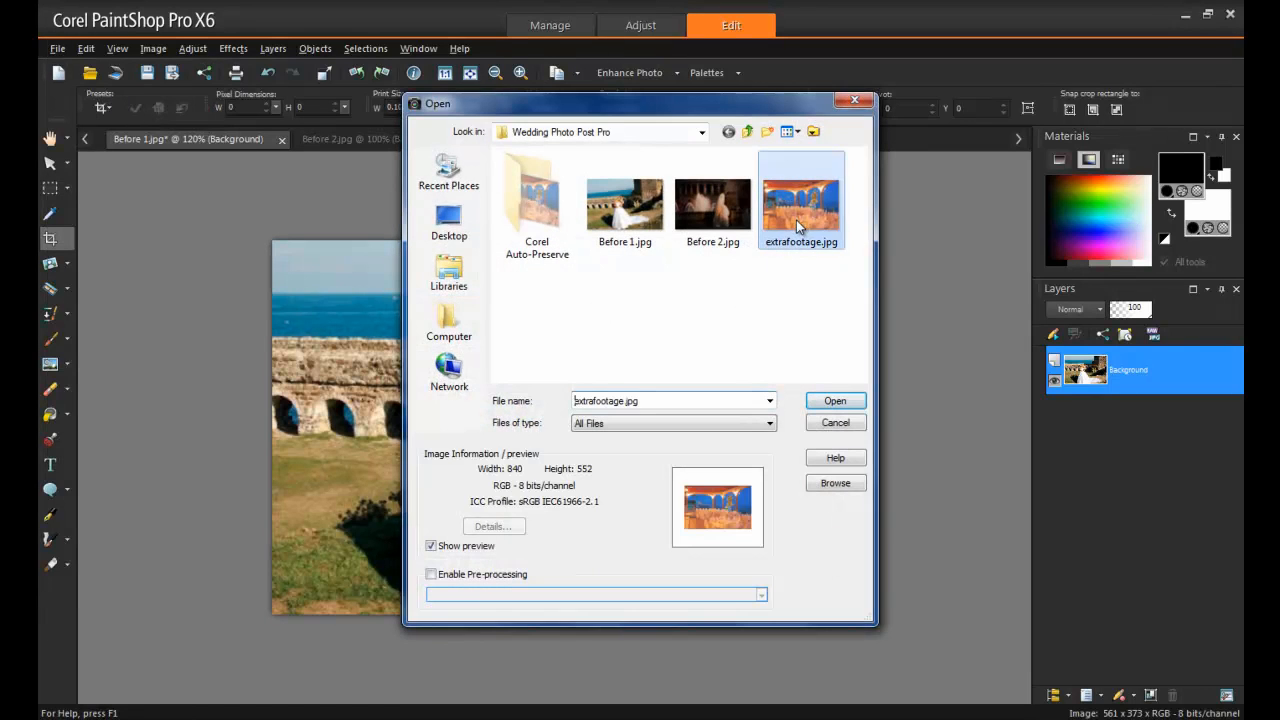
left_click(836, 402)
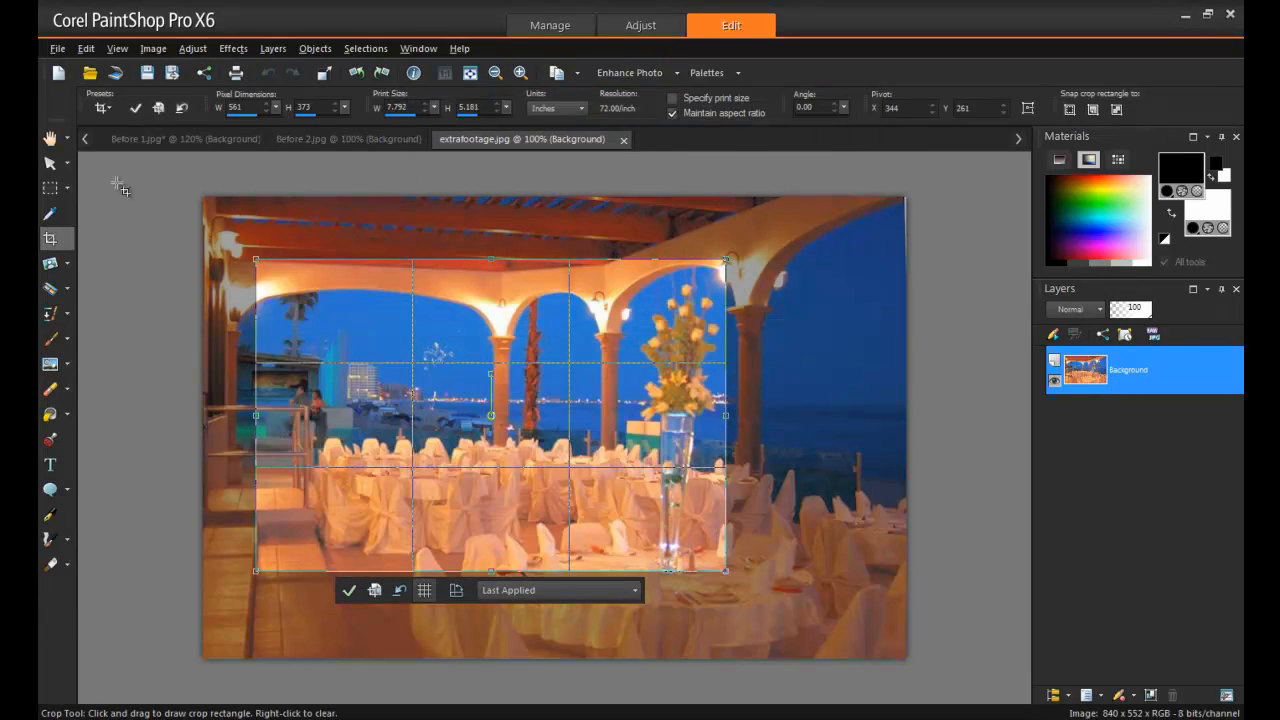
left_click(50, 165)
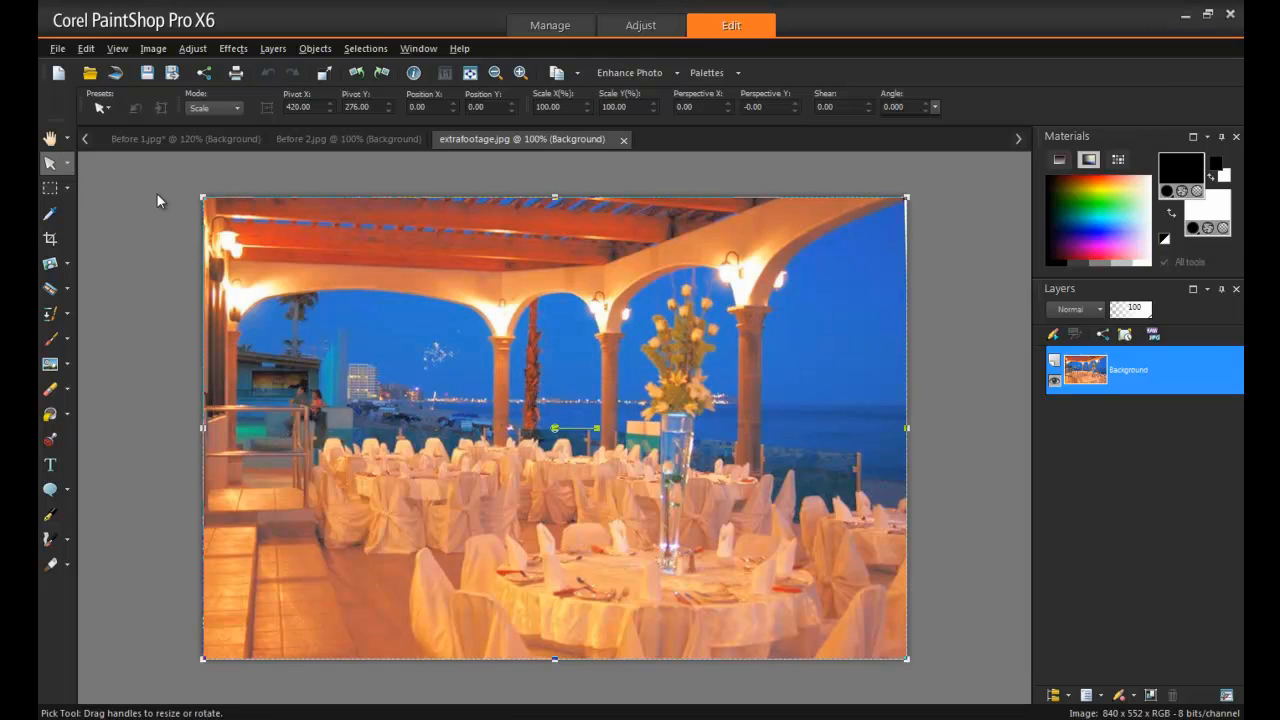
Apply a Hue/Saturation/Lightness adjustment to the banquet photo with saturation 11 and lightness -11.
left_click(197, 49)
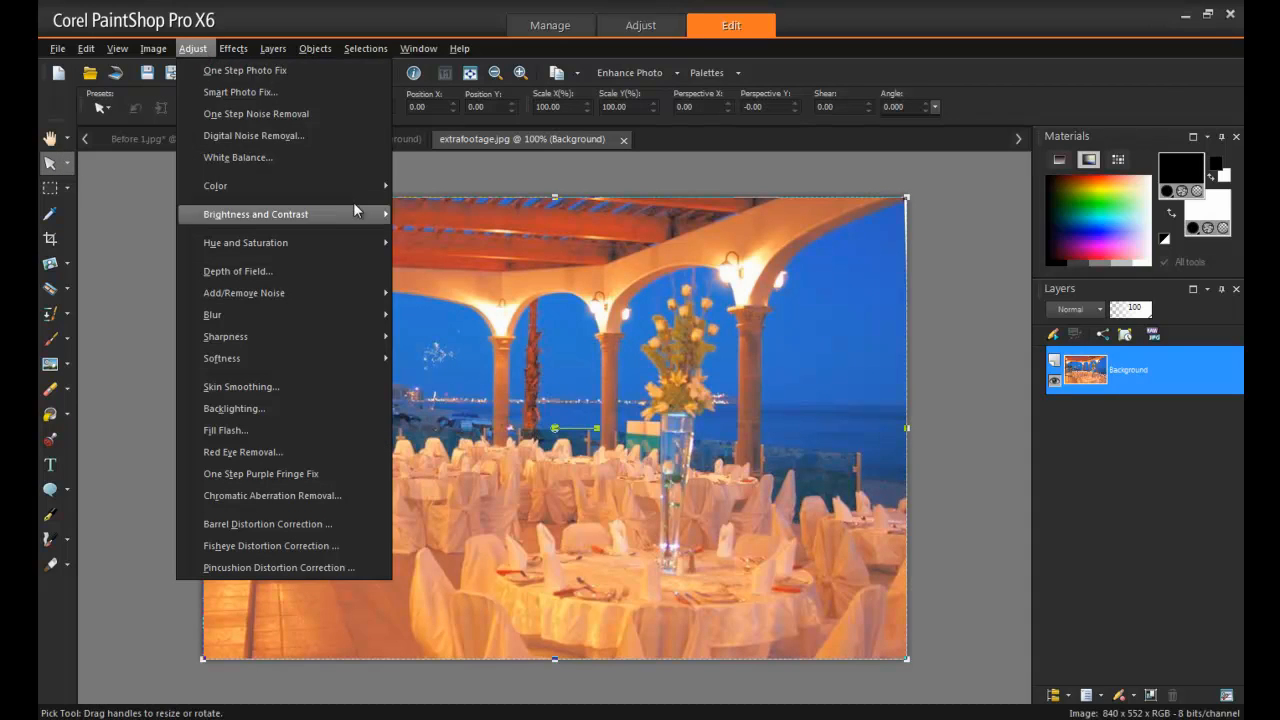
mouse_move(344, 248)
left_click(560, 266)
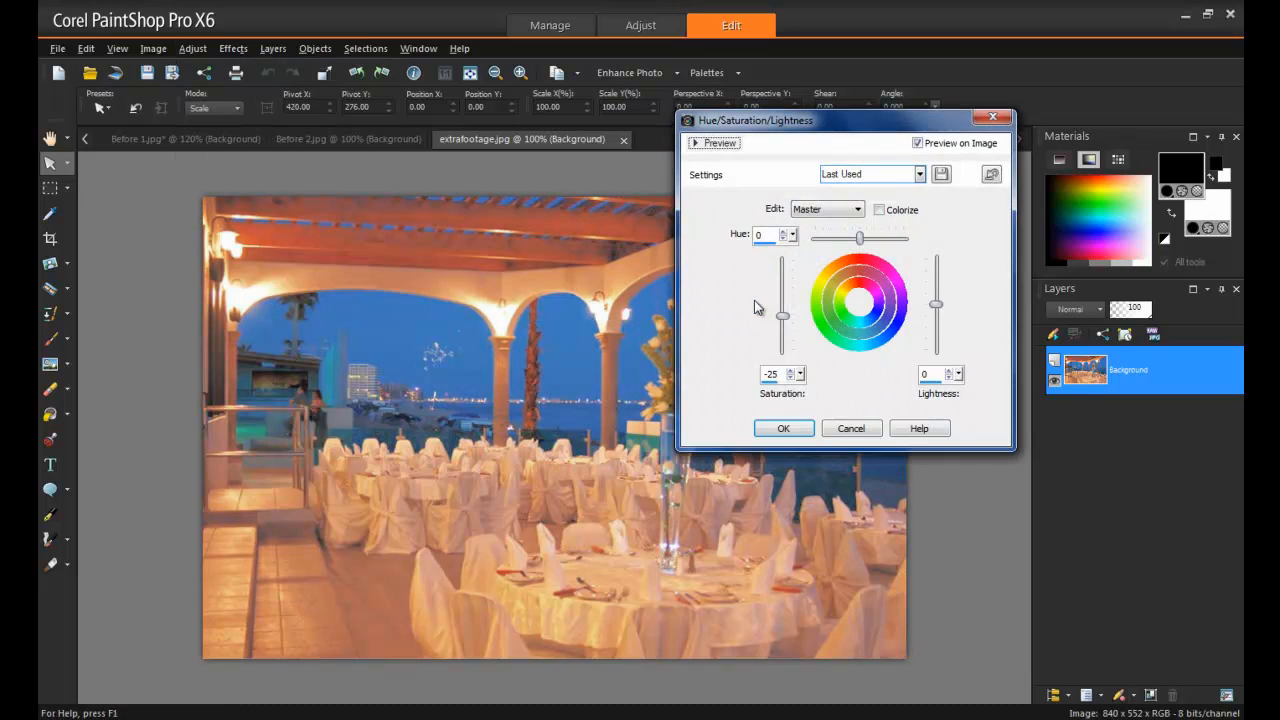
left_click_drag(937, 304, 939, 311)
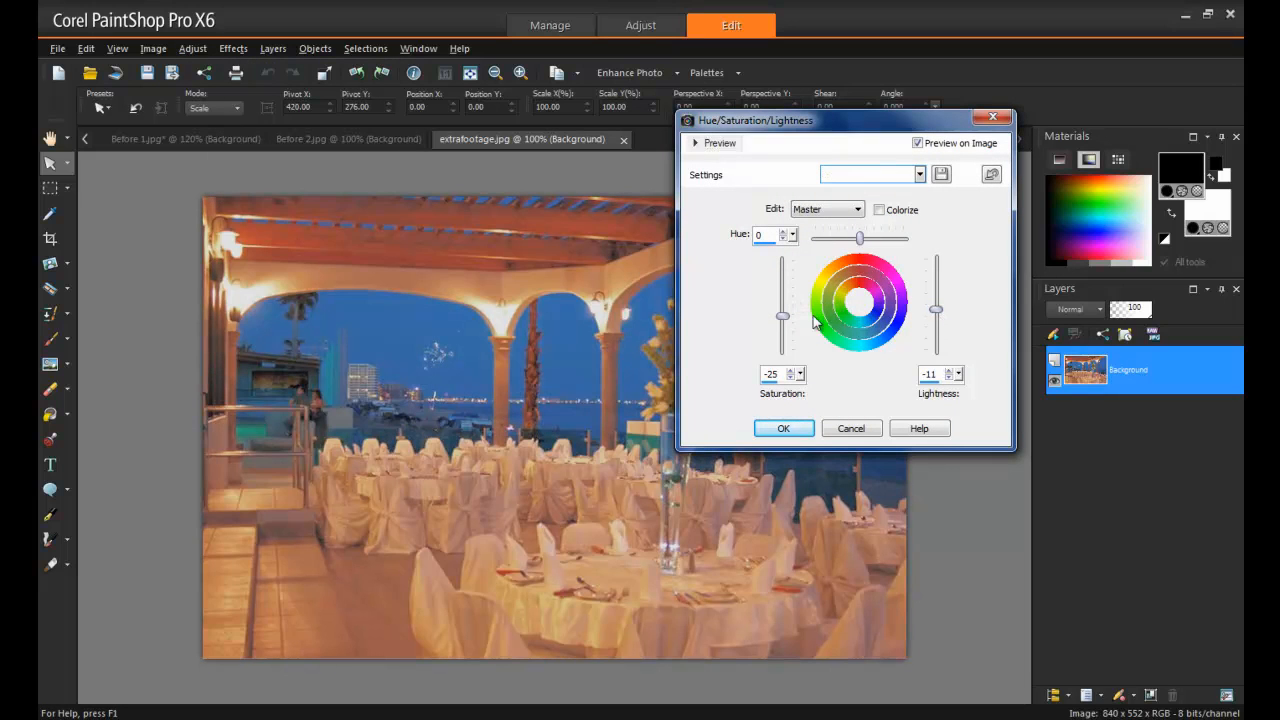
left_click_drag(782, 316, 790, 306)
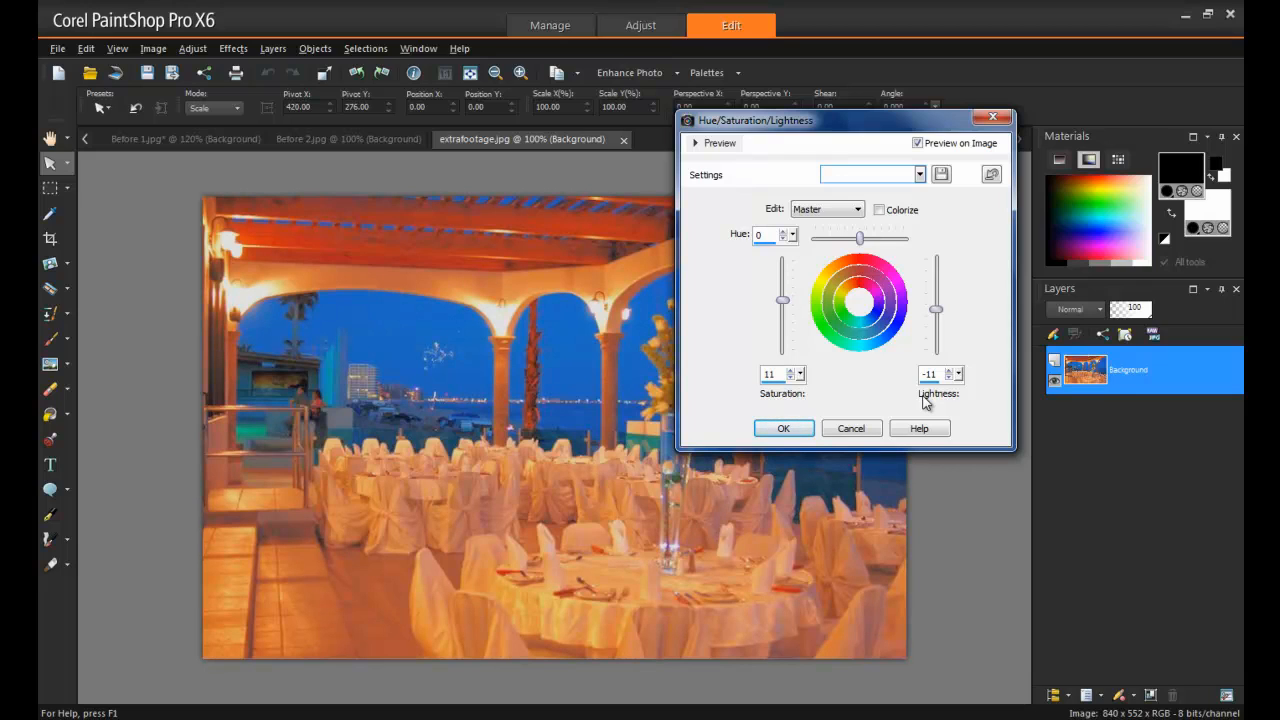
left_click(783, 428)
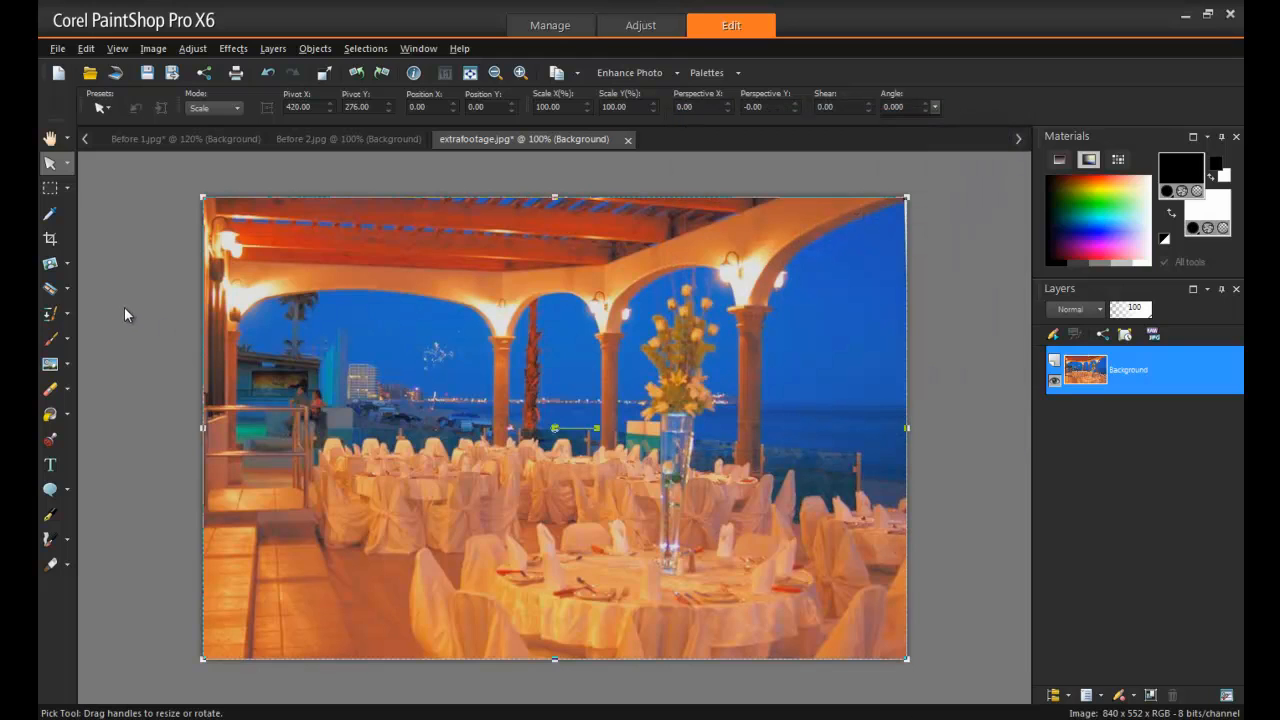
Apply a Brightness/Contrast adjustment to the banquet photo with brightness -7 and slightly increased contrast.
left_click(192, 48)
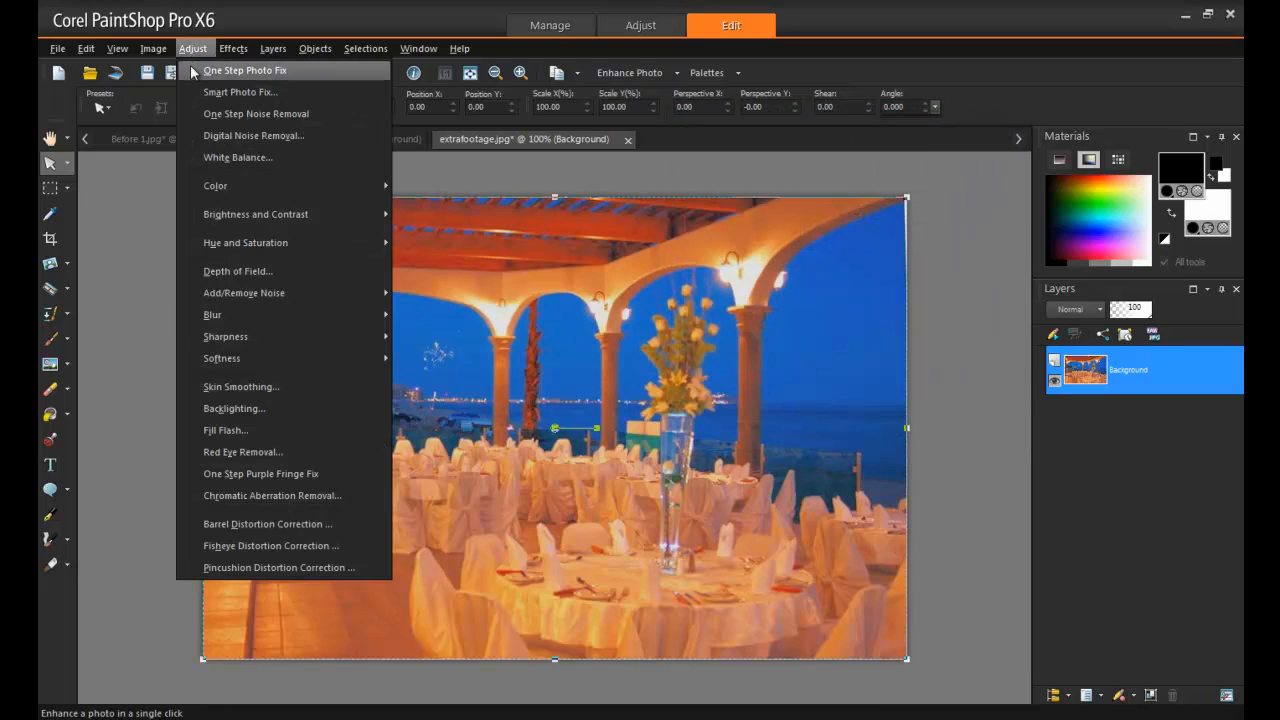
mouse_move(368, 214)
left_click(499, 210)
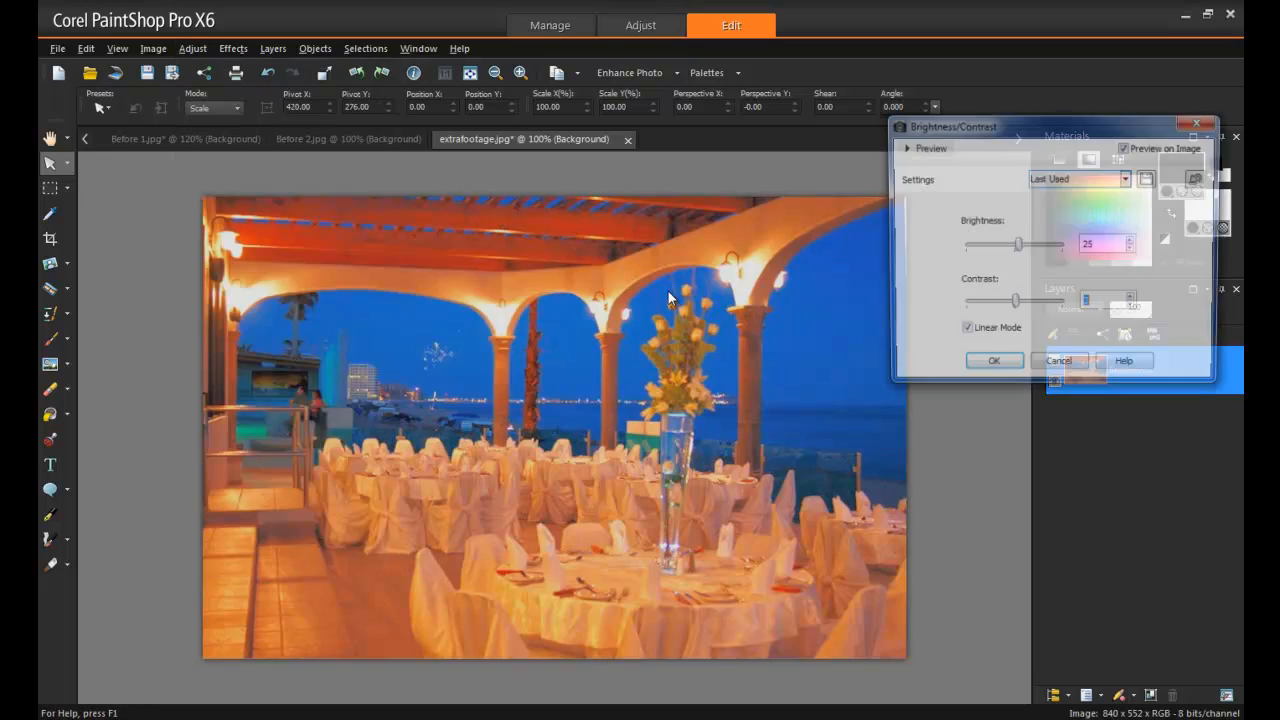
left_click_drag(1017, 257, 1015, 258)
left_click_drag(1014, 304, 1017, 306)
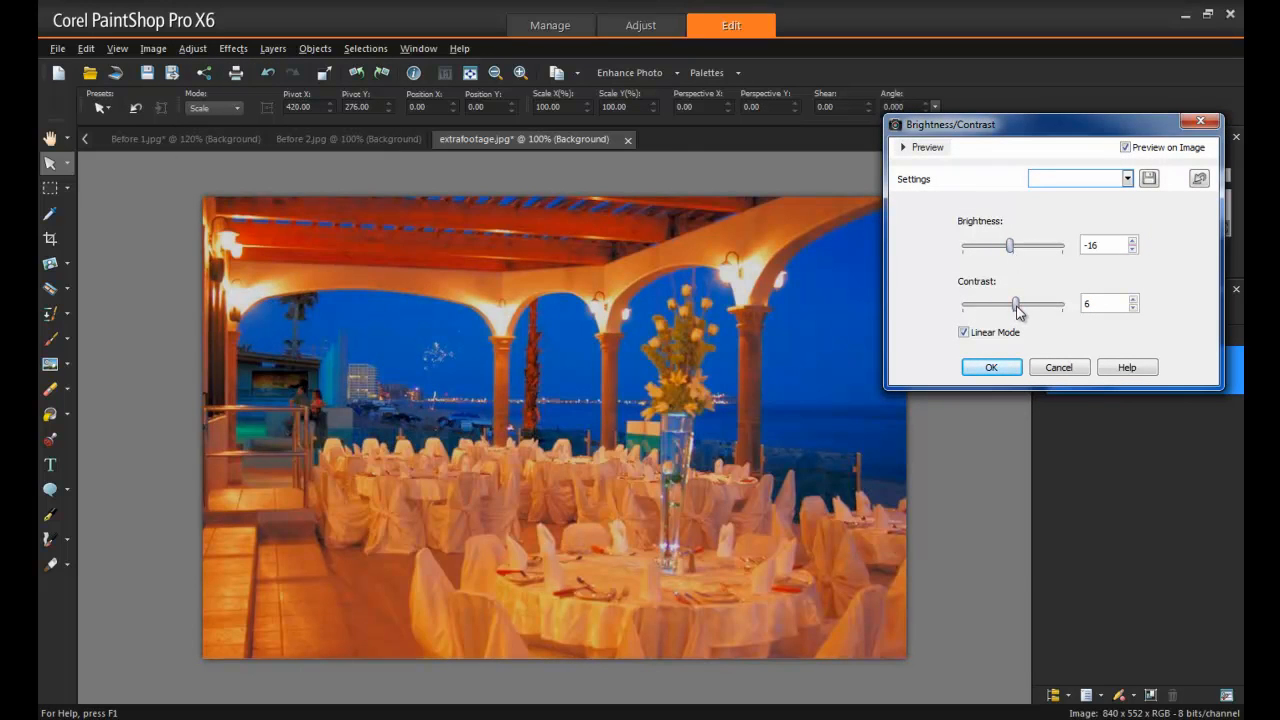
left_click_drag(1010, 250, 1013, 250)
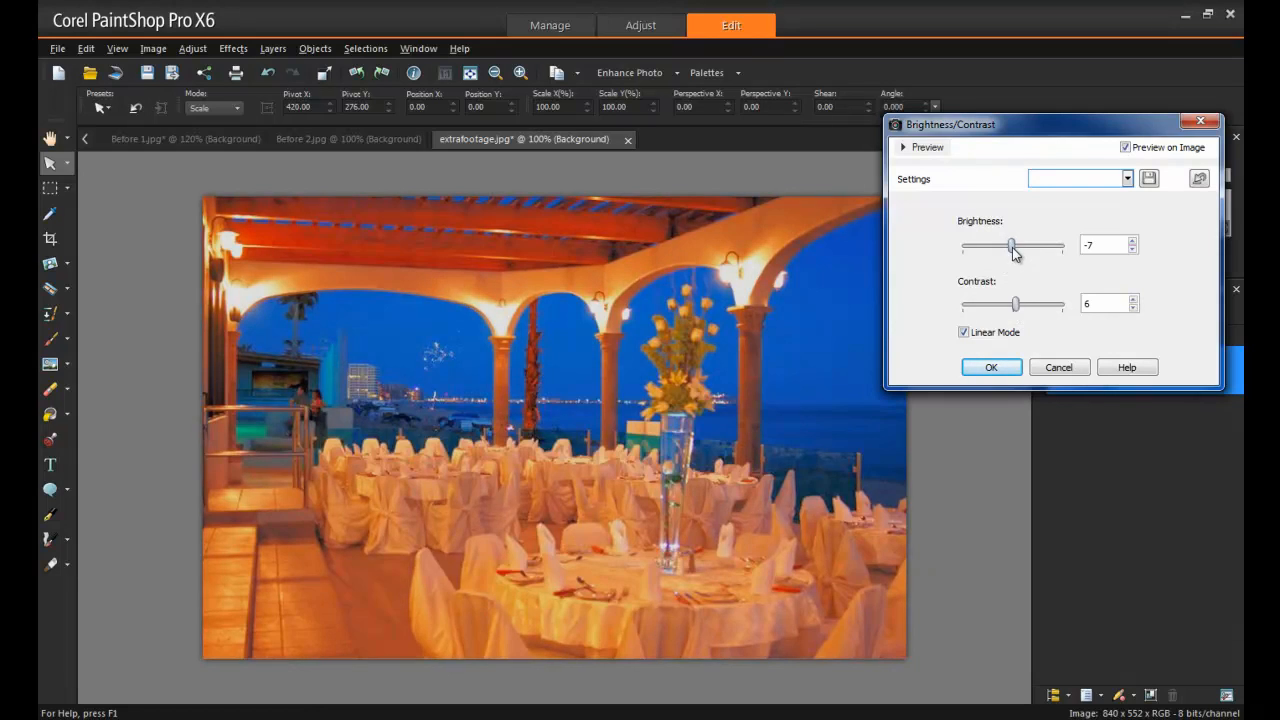
left_click(995, 370)
left_click_drag(1015, 304, 1021, 303)
left_click(988, 368)
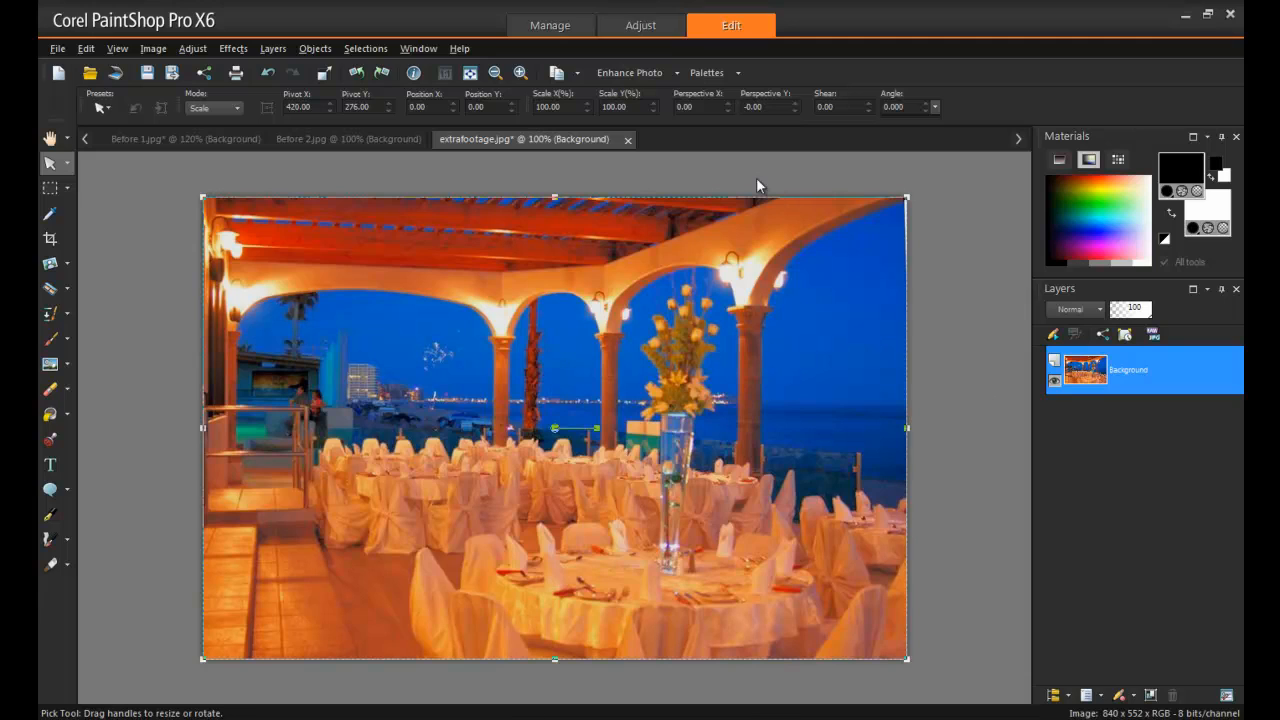
Brighten the dark fountain photo Before 2.jpg using Fill Light/Clarity with fill light 76 and clarity 77.
left_click(310, 139)
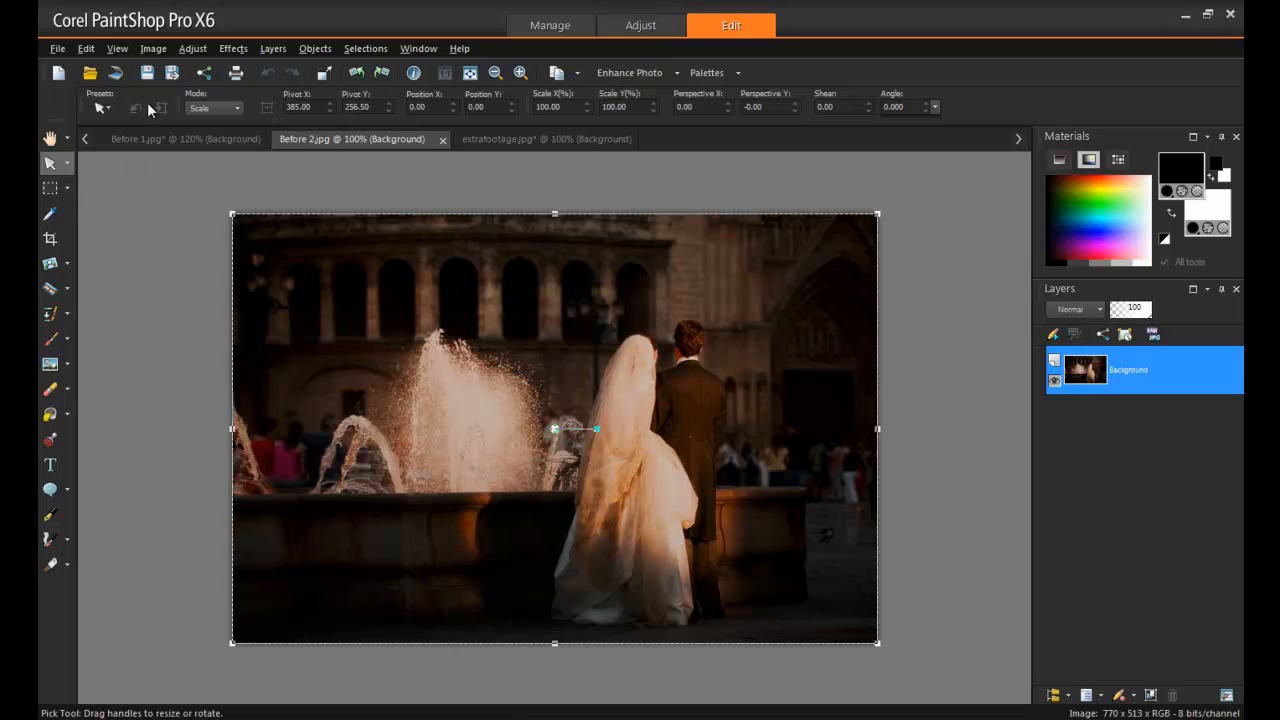
left_click(192, 48)
mouse_move(331, 216)
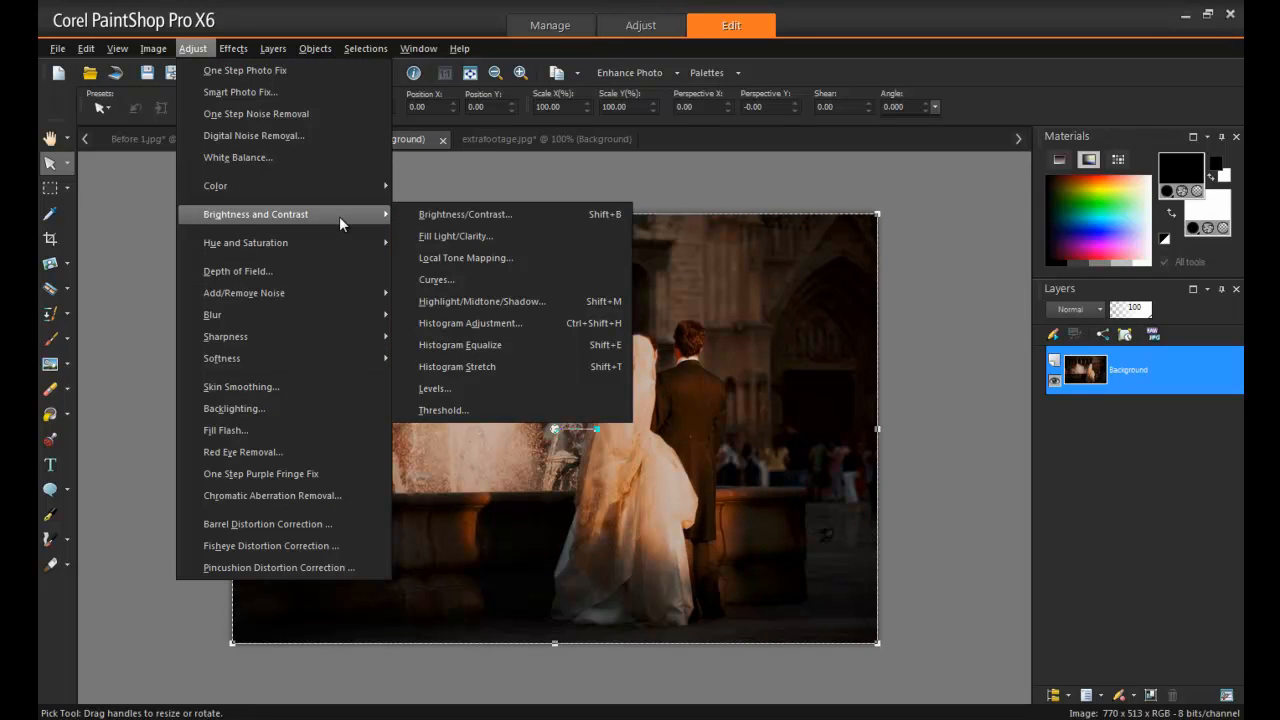
left_click(490, 238)
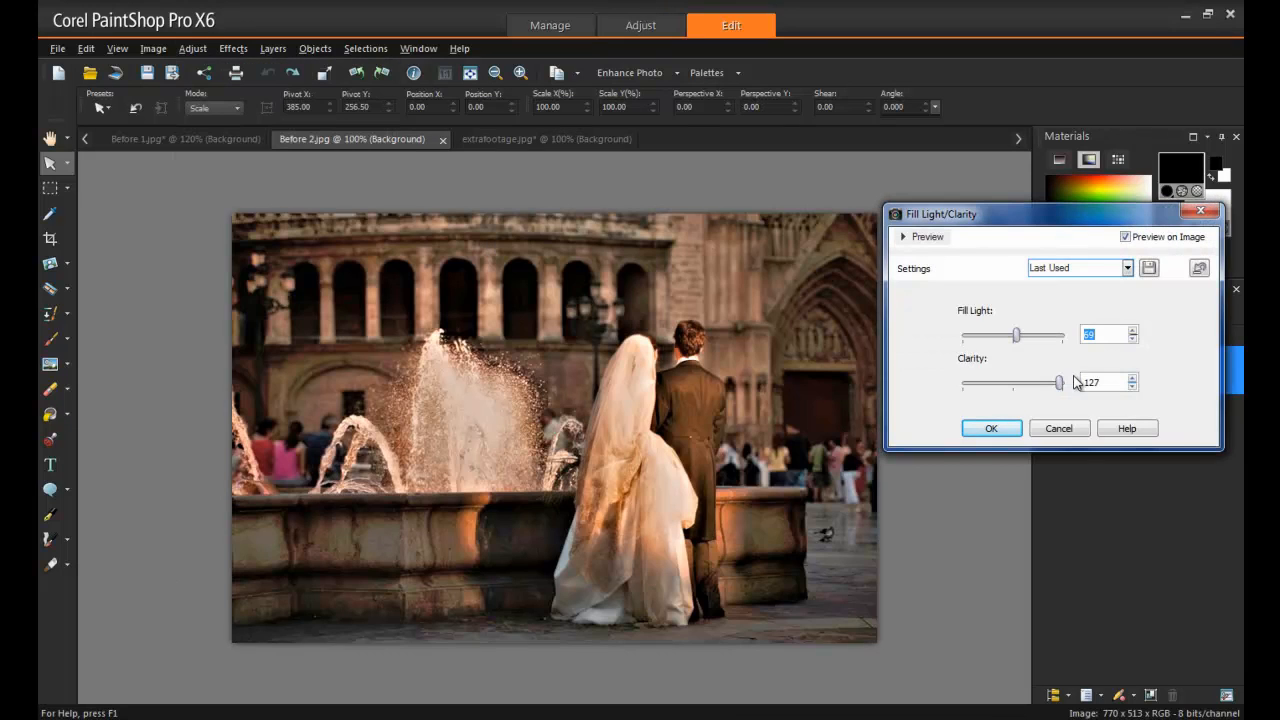
left_click_drag(1059, 383, 1040, 383)
left_click_drag(1017, 335, 1022, 337)
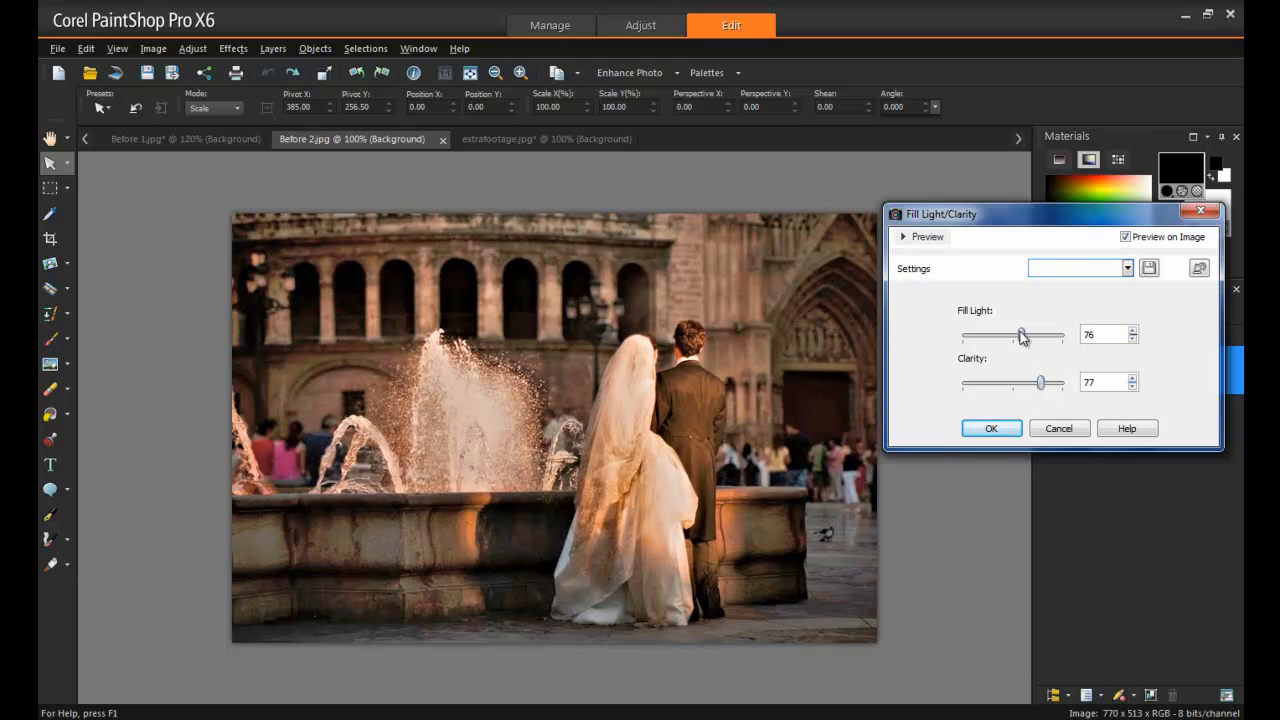
left_click(994, 428)
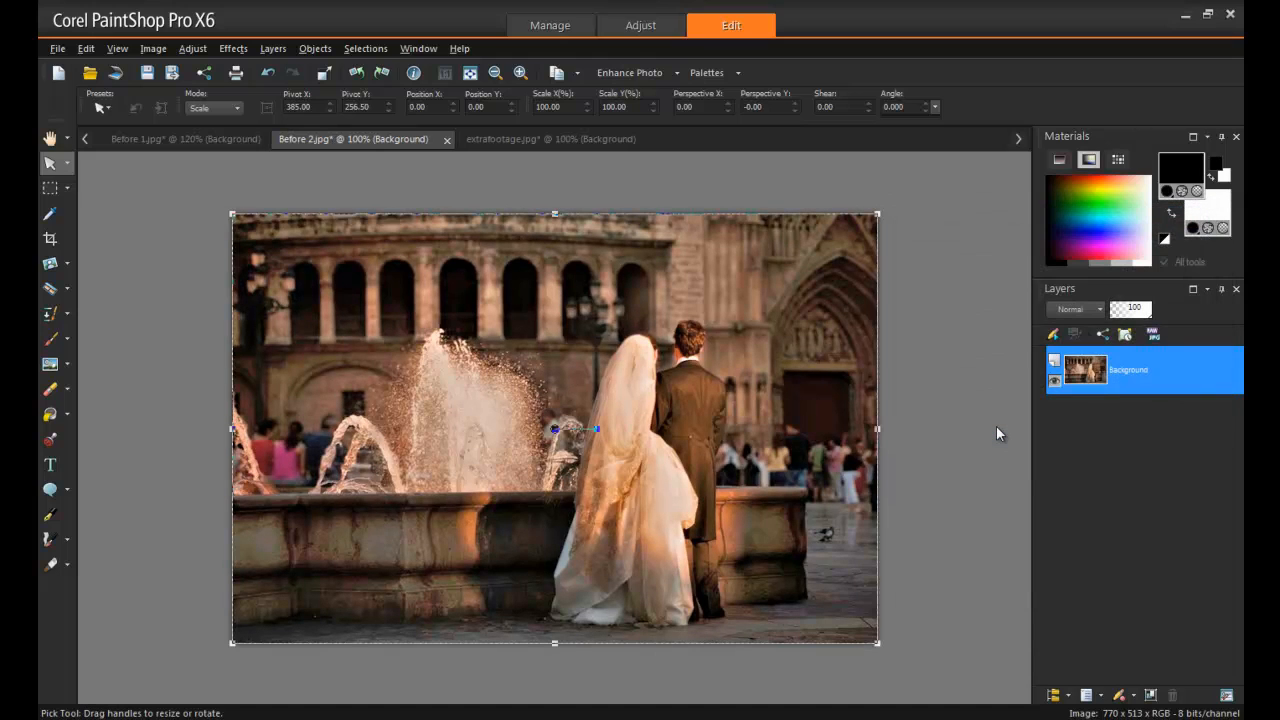